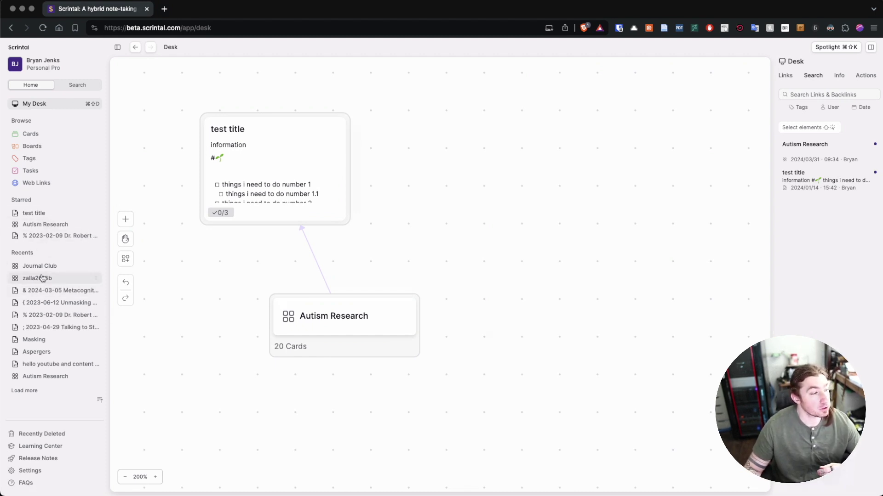
Open the Journal Club board from Cards and drop the Masking card onto its canvas
{"action": "left_click", "coordinate": [47, 134]}
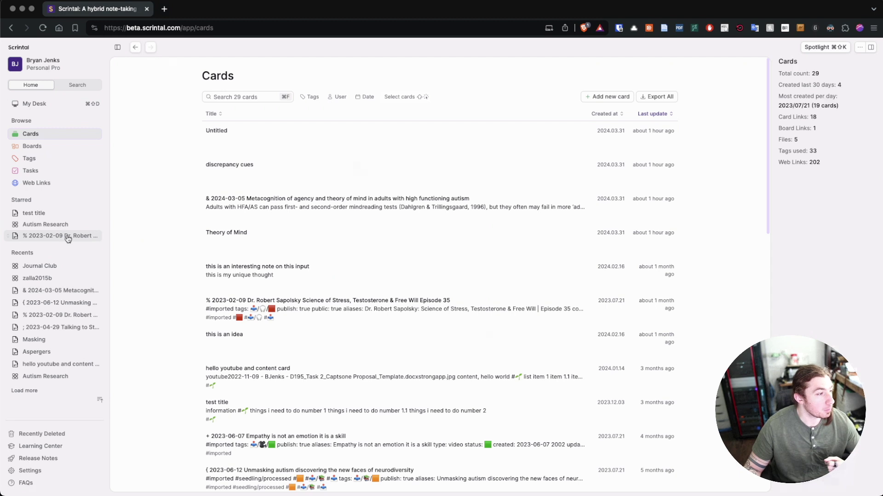
{"action": "left_click", "coordinate": [52, 269]}
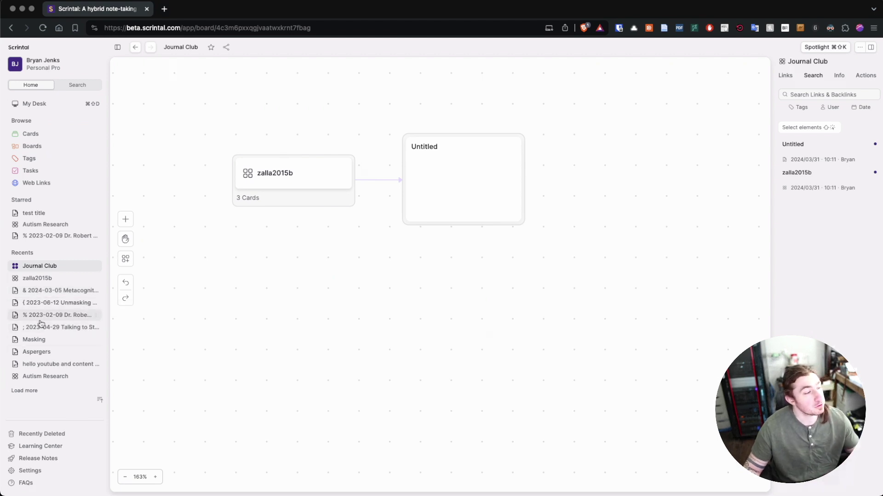
{"action": "left_click_drag", "start_coordinate": [39, 341], "coordinate": [364, 269]}
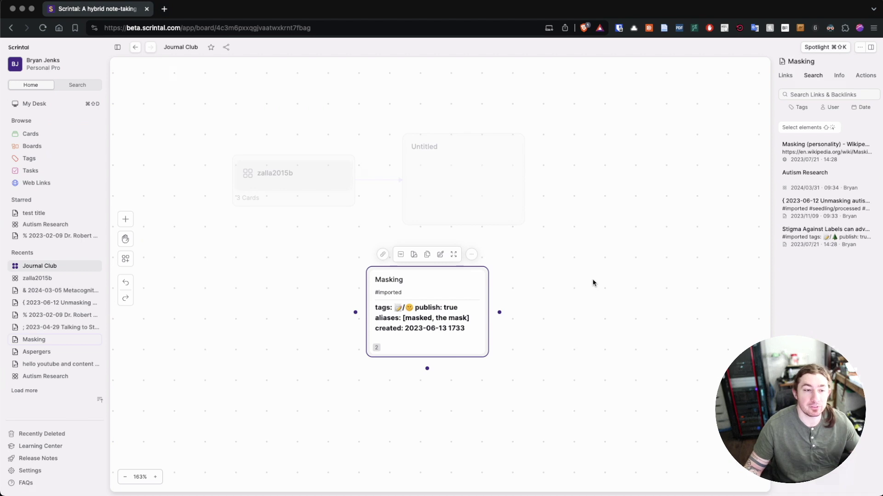
{"action": "left_click", "coordinate": [615, 269]}
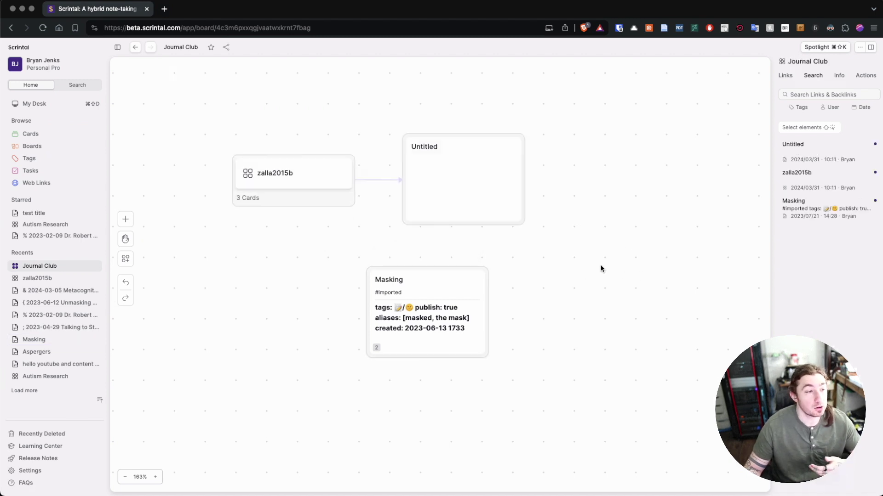
{"action": "left_click", "coordinate": [30, 392]}
{"action": "scroll", "coordinate": [30, 392], "scroll_direction": "down", "scroll_amount": 2}
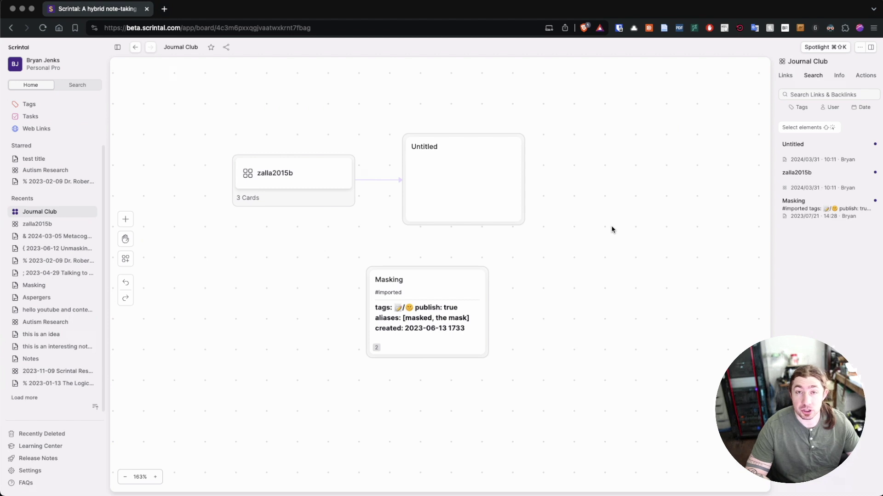
Search Spotlight for 'stranger' and view the Talking to Strangers note as a full page
{"action": "key", "text": "super+shift+k"}
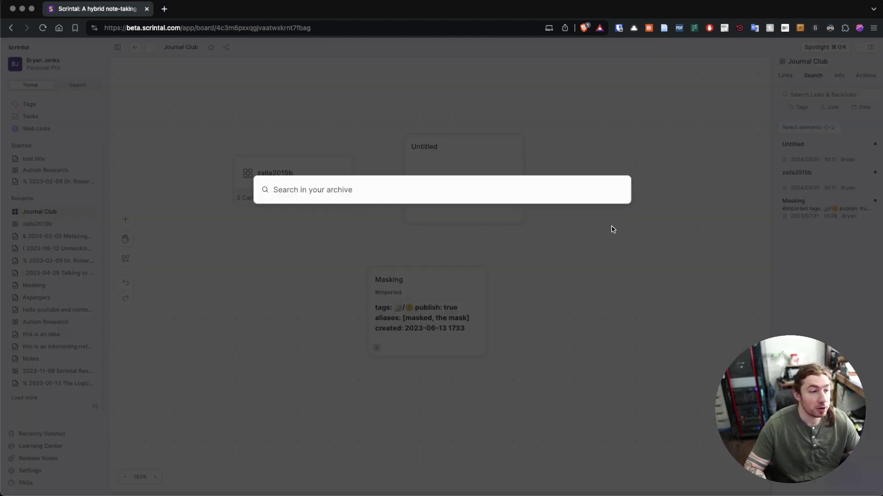
{"action": "type", "text": "stranger"}
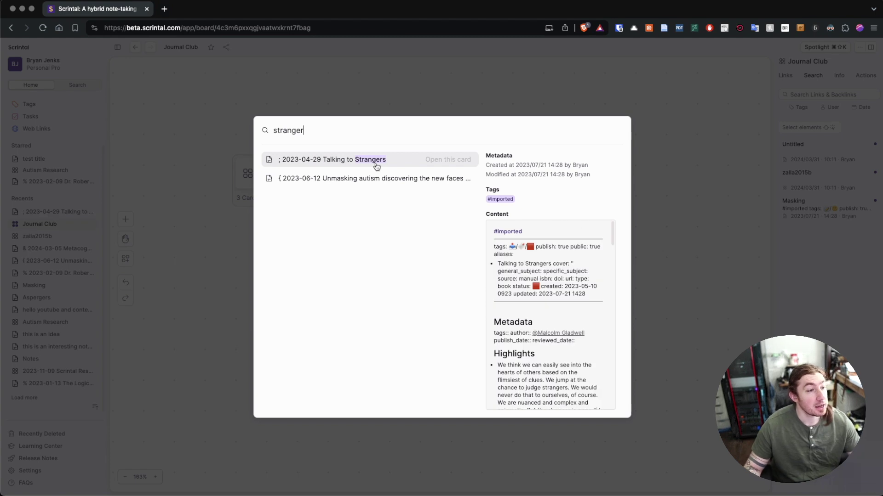
{"action": "left_click", "coordinate": [321, 161]}
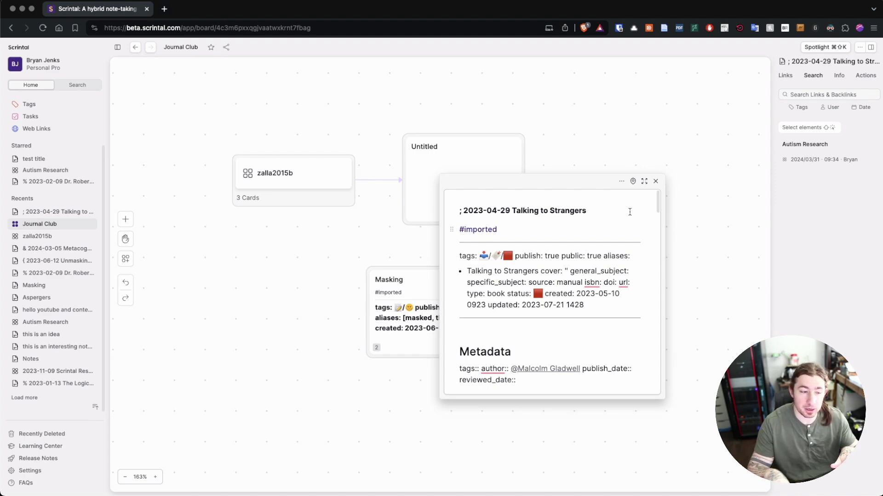
{"action": "scroll", "coordinate": [589, 241], "scroll_direction": "down", "scroll_amount": 10}
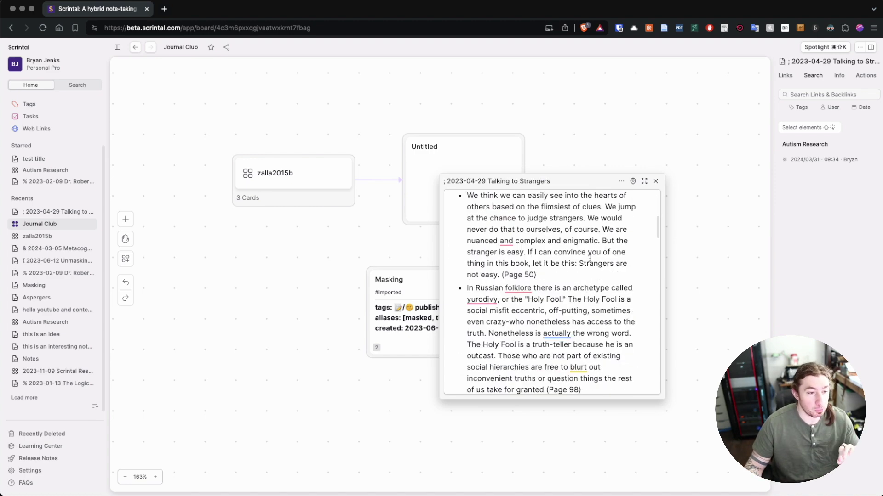
{"action": "scroll", "coordinate": [589, 257], "scroll_direction": "down", "scroll_amount": 10}
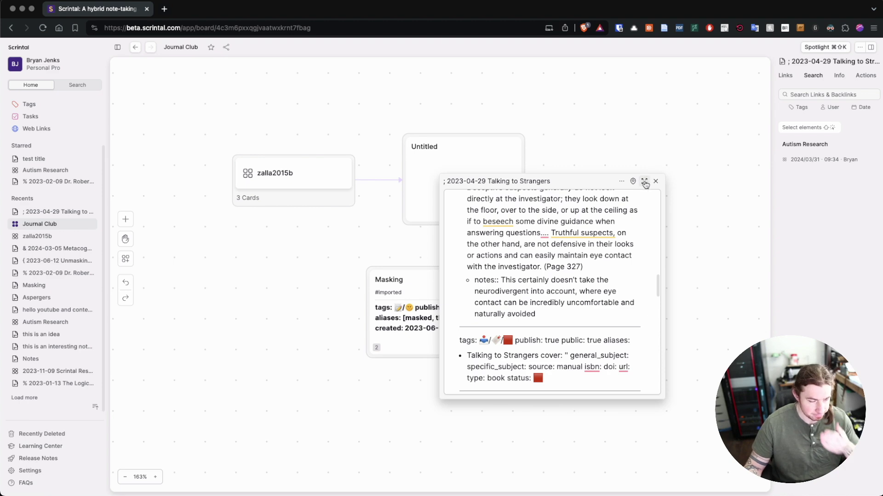
{"action": "left_click", "coordinate": [645, 182]}
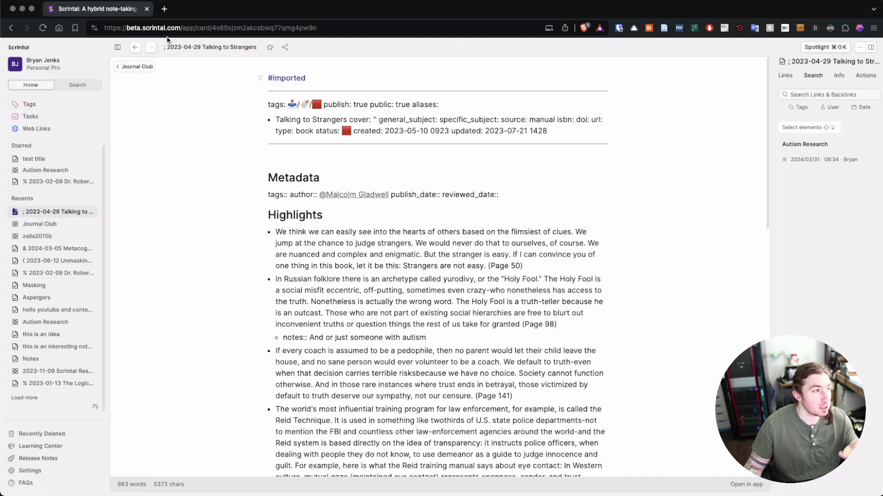
Back on Journal Club, pin the 2023-04-29 Talking to Strangers note to the board
{"action": "left_click", "coordinate": [148, 67]}
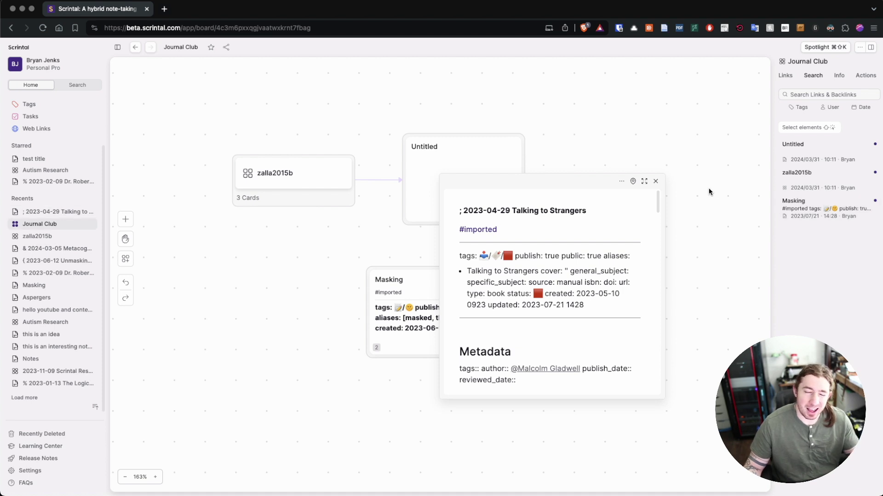
{"action": "left_click", "coordinate": [633, 181]}
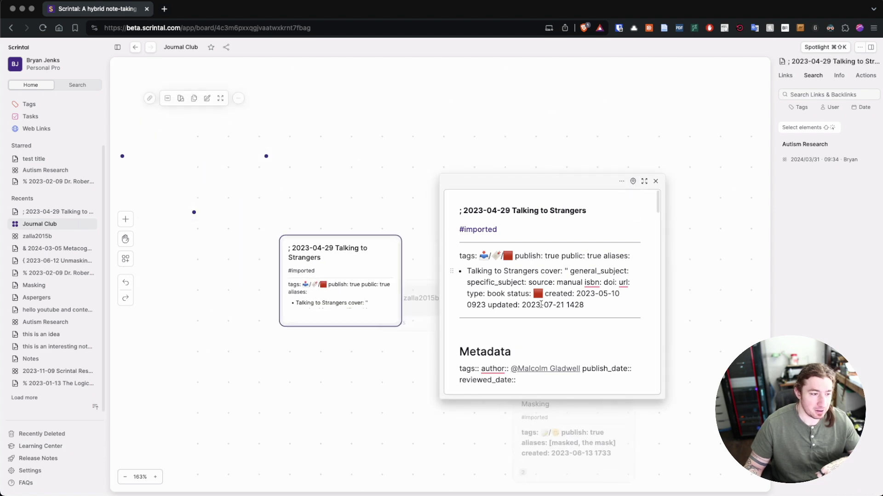
{"action": "left_click", "coordinate": [655, 181]}
Drag Talking to Strangers above the Untitled card, then return to My Desk
{"action": "left_click_drag", "start_coordinate": [358, 273], "coordinate": [462, 163]}
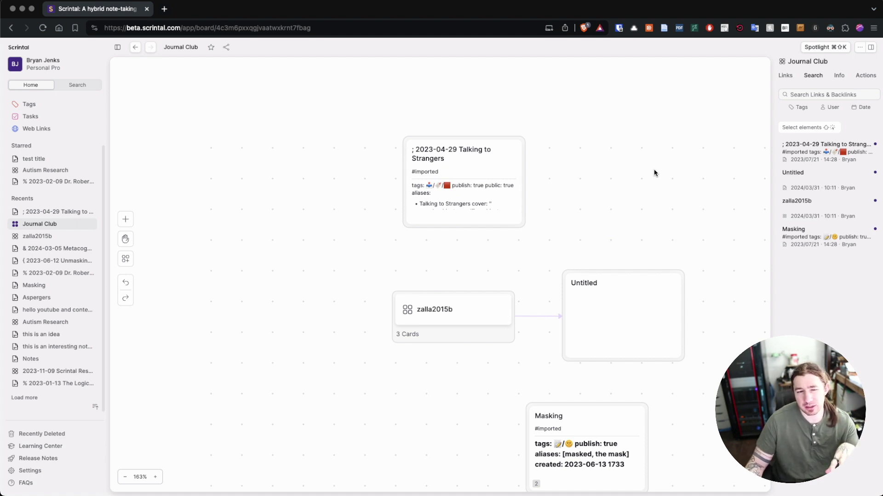
{"action": "left_click", "coordinate": [480, 215]}
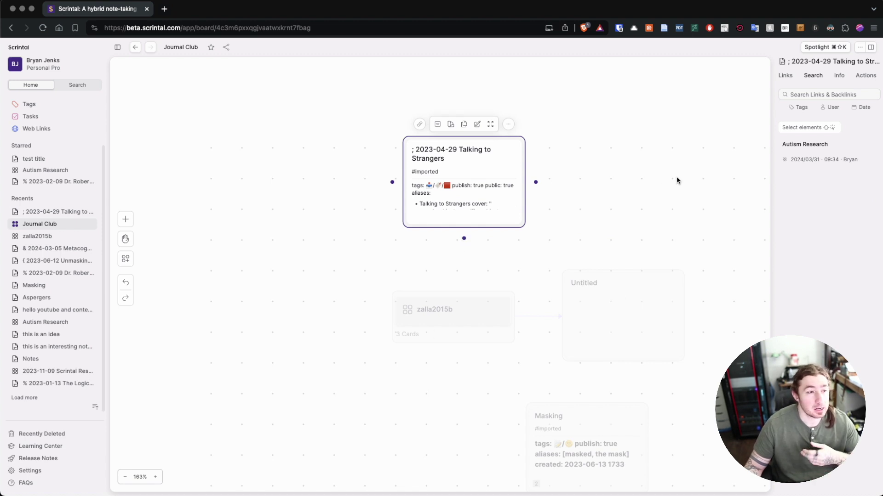
{"action": "left_click", "coordinate": [703, 171]}
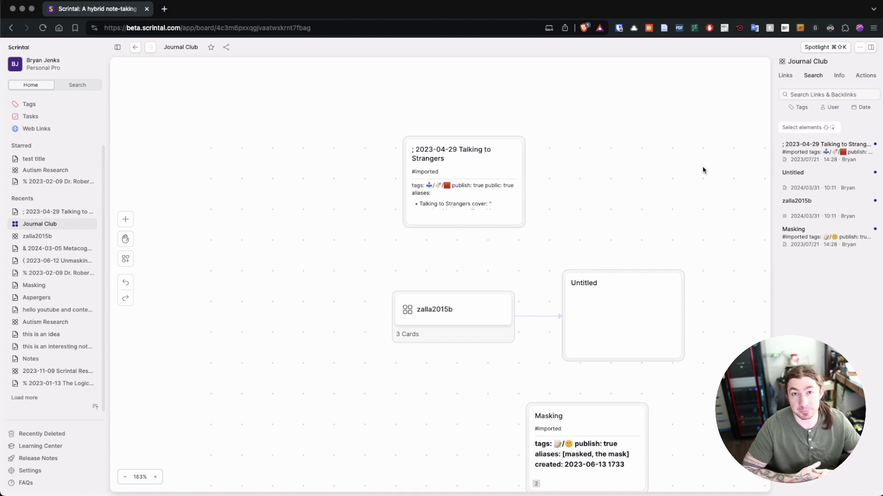
{"action": "scroll", "coordinate": [65, 181], "scroll_direction": "up", "scroll_amount": 2}
{"action": "left_click", "coordinate": [46, 104]}
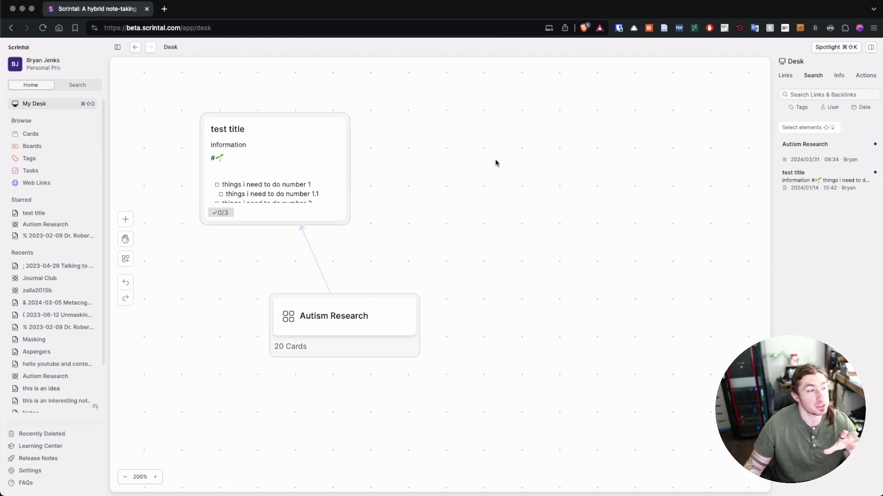
Create a new Desk card titled 'sample card'
{"action": "double_click", "coordinate": [533, 184]}
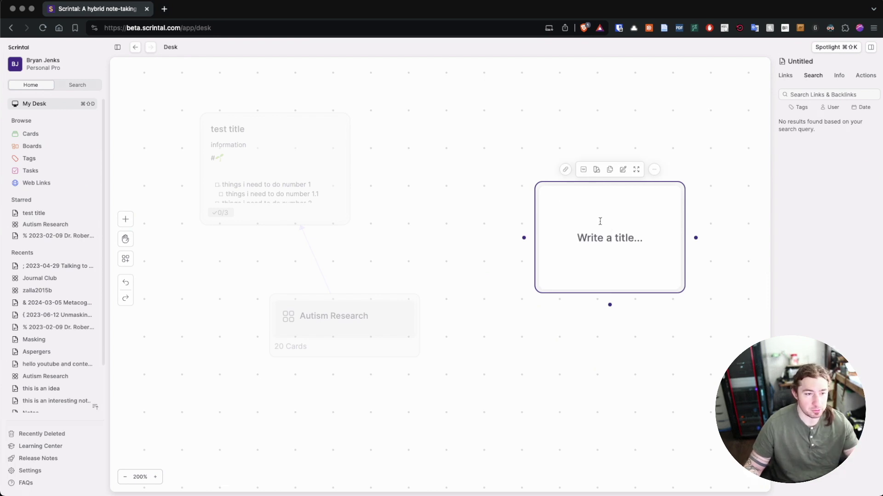
{"action": "type", "text": "sample card"}
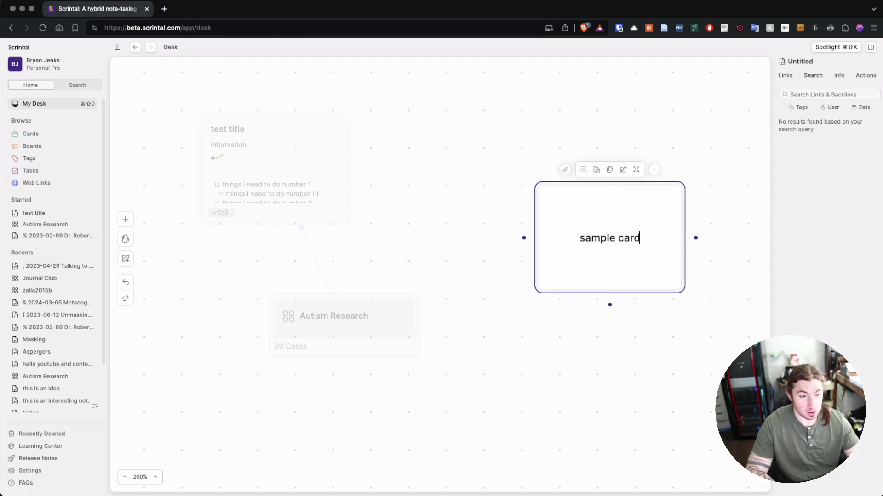
{"action": "key", "text": "Return"}
{"action": "left_click", "coordinate": [638, 77]}
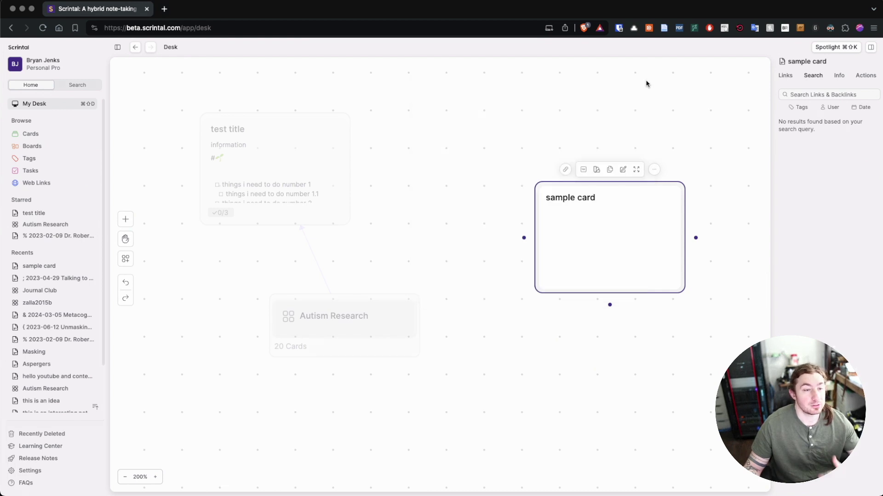
{"action": "left_click", "coordinate": [638, 208]}
{"action": "right_click", "coordinate": [643, 208]}
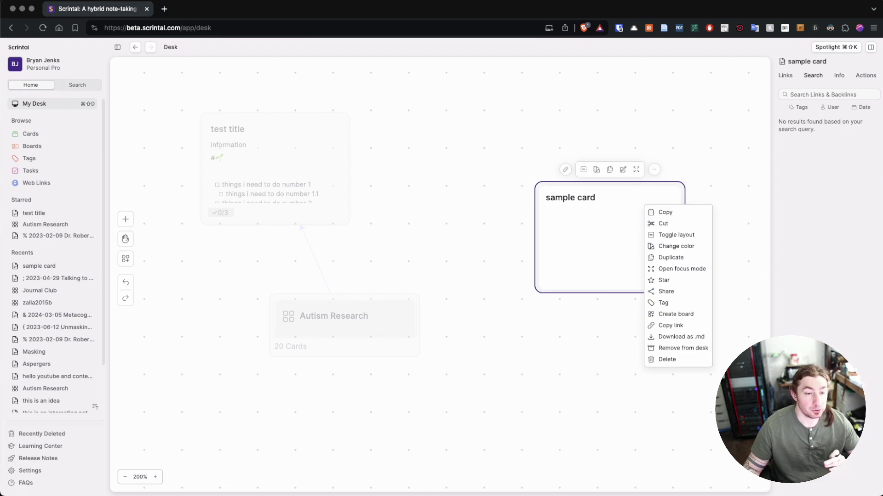
{"action": "left_click", "coordinate": [725, 222]}
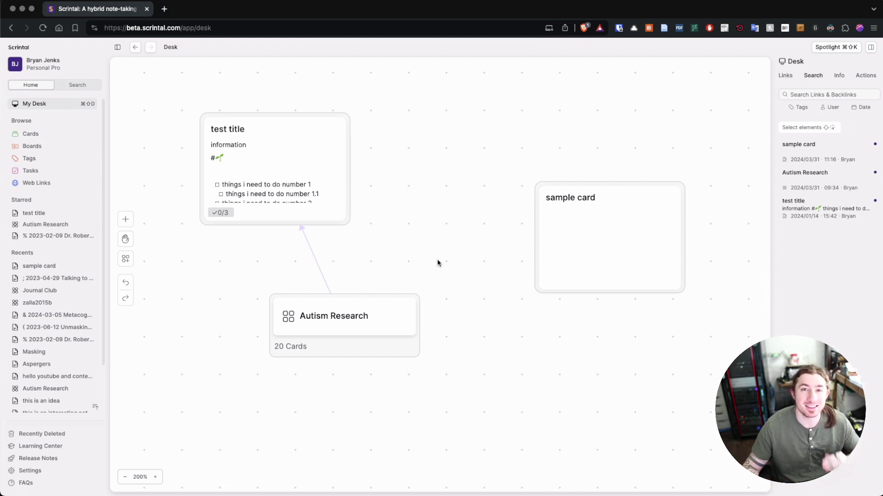
Type 'sampel content' into the sample card, then remove it from the Desk
{"action": "scroll", "coordinate": [438, 263], "scroll_direction": "left", "scroll_amount": 2}
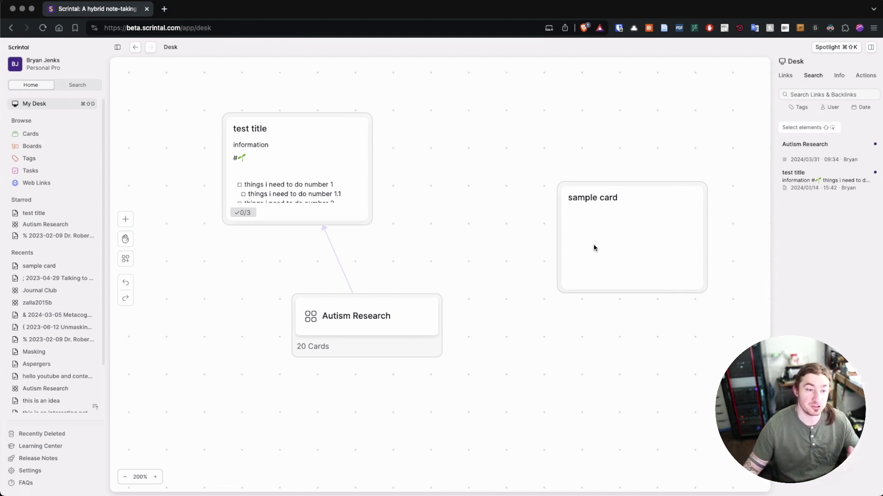
{"action": "left_click", "coordinate": [632, 213]}
{"action": "left_click", "coordinate": [632, 213]}
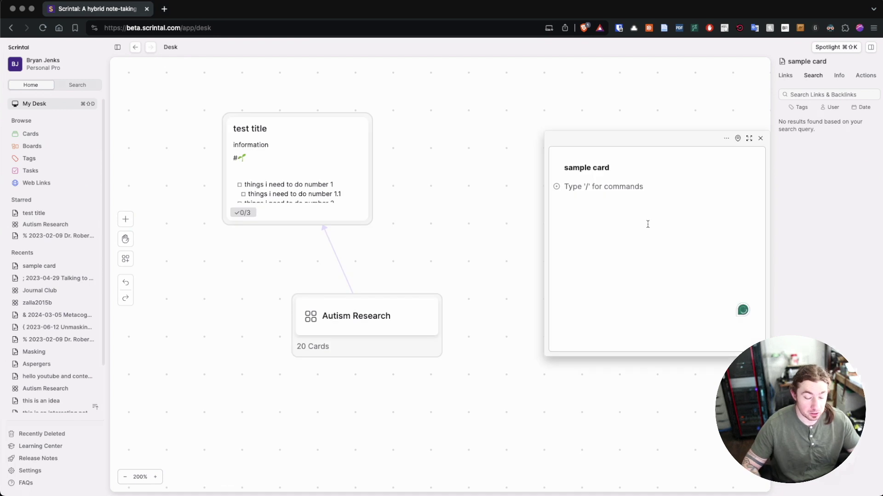
{"action": "type", "text": "sampel content"}
{"action": "key", "text": "Return"}
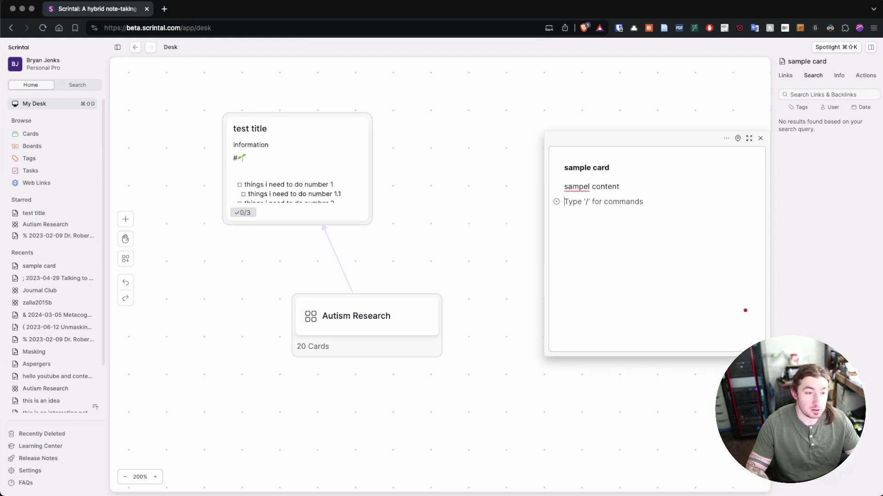
{"action": "left_click", "coordinate": [760, 138]}
{"action": "right_click", "coordinate": [693, 201]}
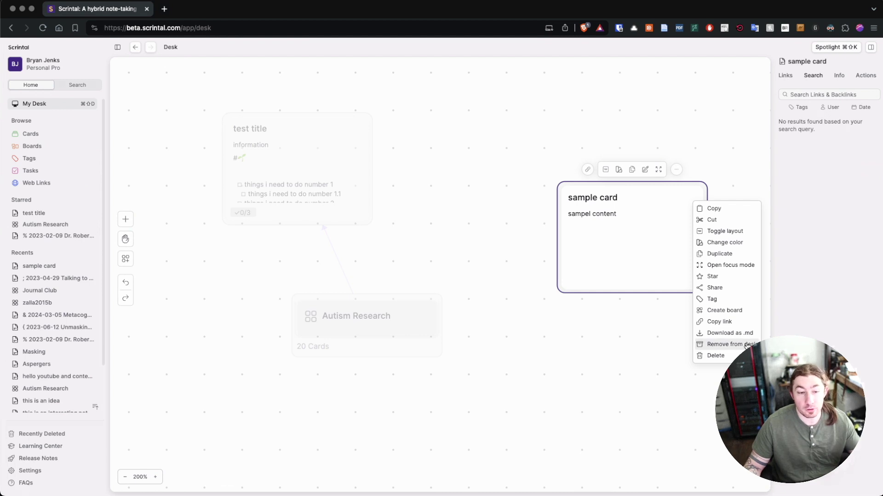
{"action": "left_click", "coordinate": [710, 342]}
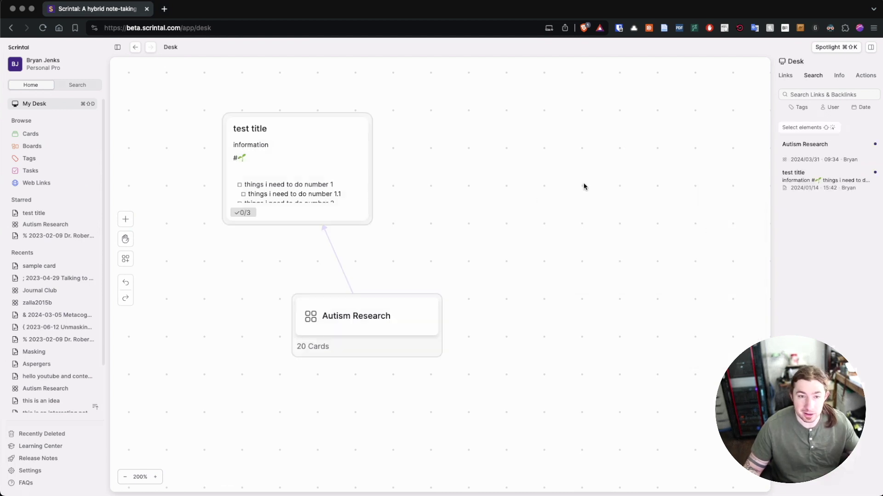
Open the Journal Club board and pan its canvas left
{"action": "left_click", "coordinate": [64, 290]}
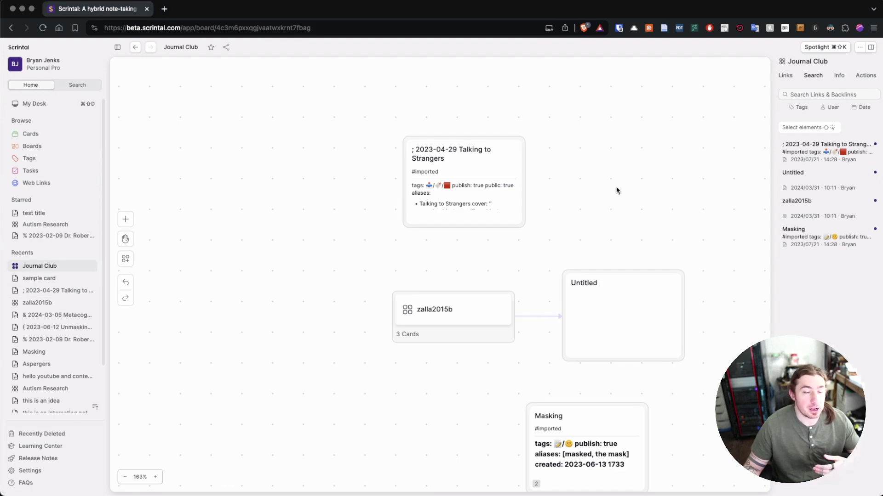
{"action": "key", "text": "space"}
{"action": "left_click_drag", "start_coordinate": [677, 166], "coordinate": [528, 170]}
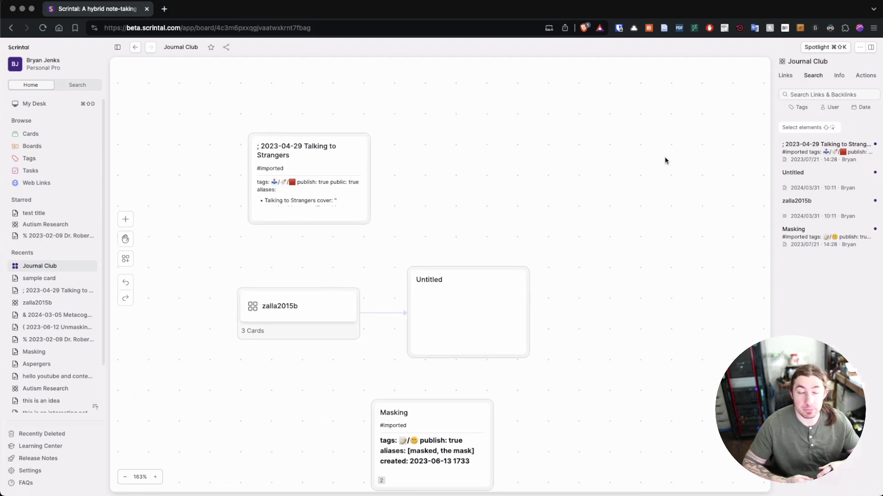
Find 'sample' via Spotlight, pin the sample card to the board and drag it right
{"action": "key", "text": "super+shift+k"}
{"action": "type", "text": "sample"}
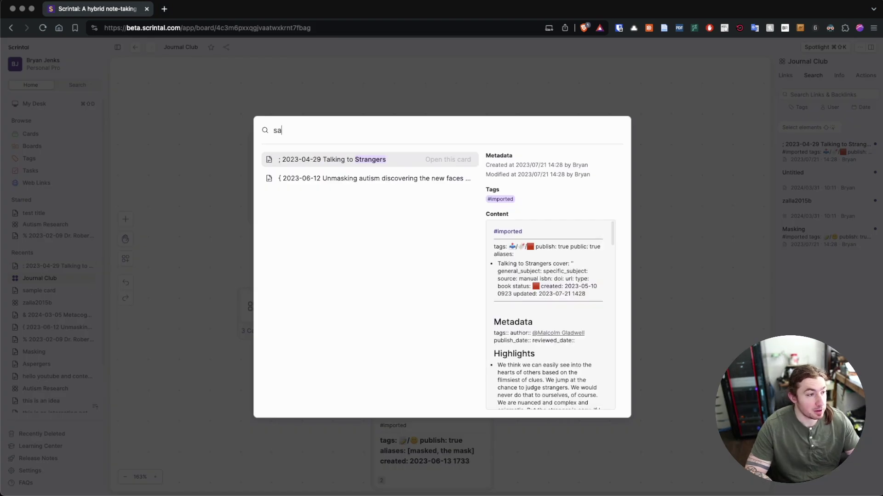
{"action": "left_click", "coordinate": [371, 158]}
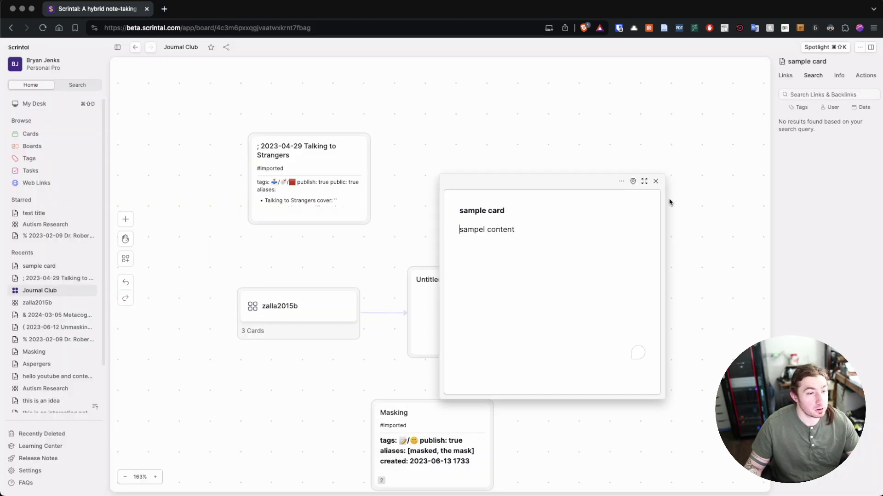
{"action": "left_click", "coordinate": [633, 182]}
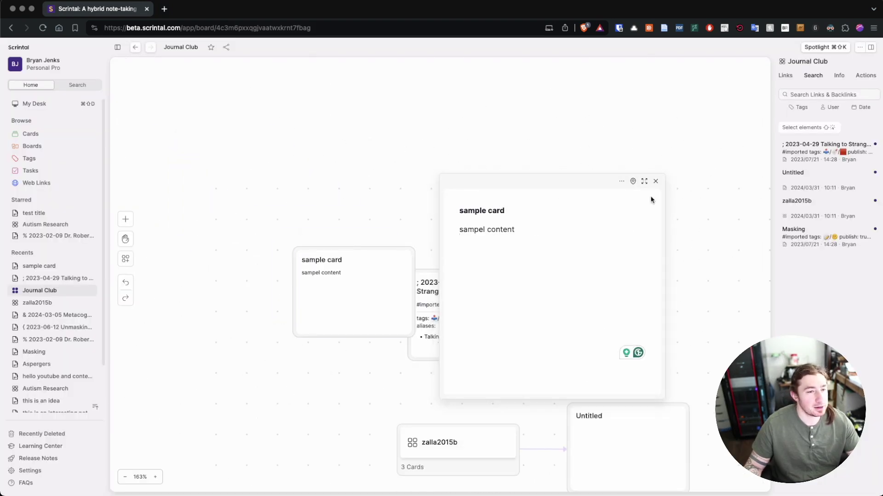
{"action": "left_click", "coordinate": [656, 182]}
{"action": "left_click_drag", "start_coordinate": [355, 270], "coordinate": [663, 279]}
{"action": "left_click", "coordinate": [672, 251]}
{"action": "left_click", "coordinate": [586, 192]}
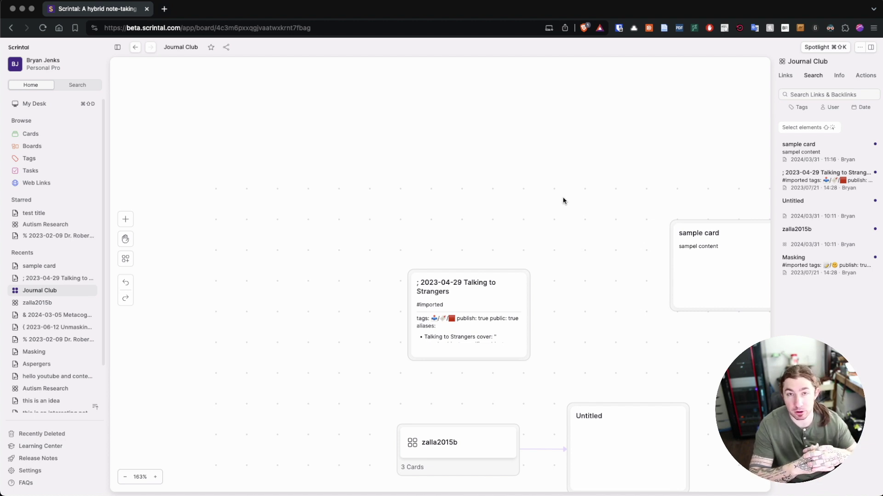
{"action": "scroll", "coordinate": [563, 201], "scroll_direction": "up", "scroll_amount": 3}
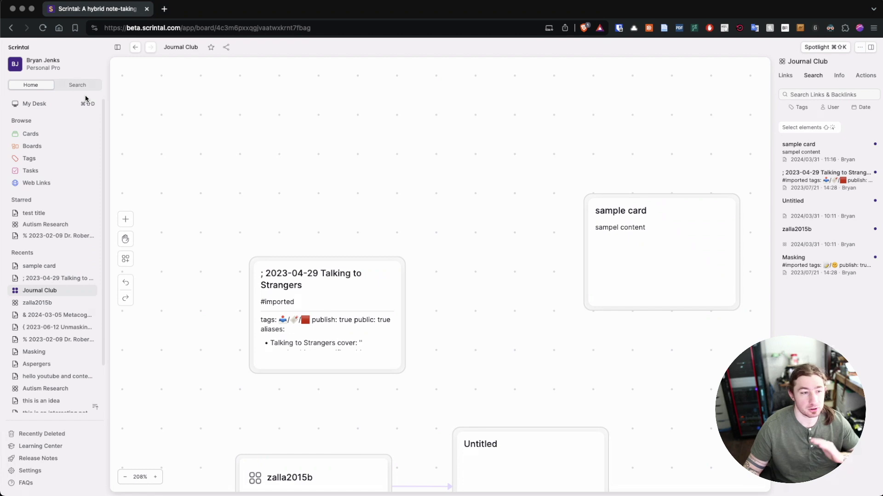
Filter the board's links and backlinks search to dates March 29–31
{"action": "left_click", "coordinate": [837, 94]}
{"action": "left_click", "coordinate": [861, 108]}
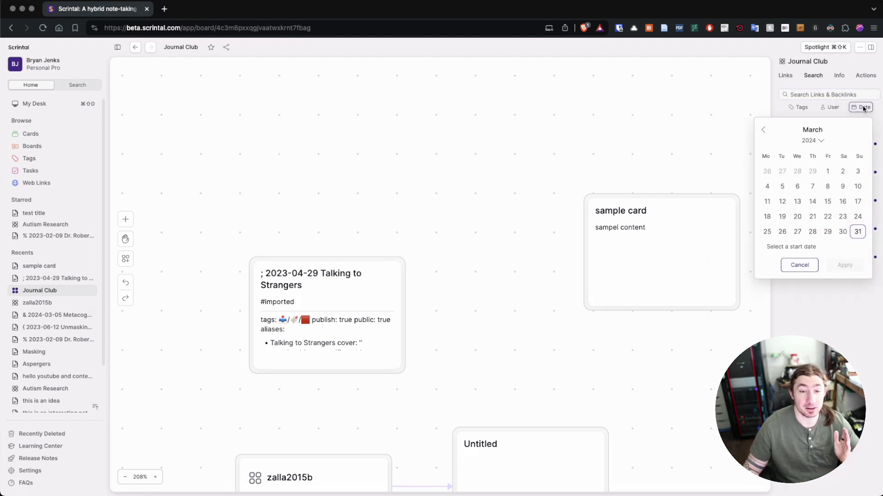
{"action": "left_click", "coordinate": [828, 231]}
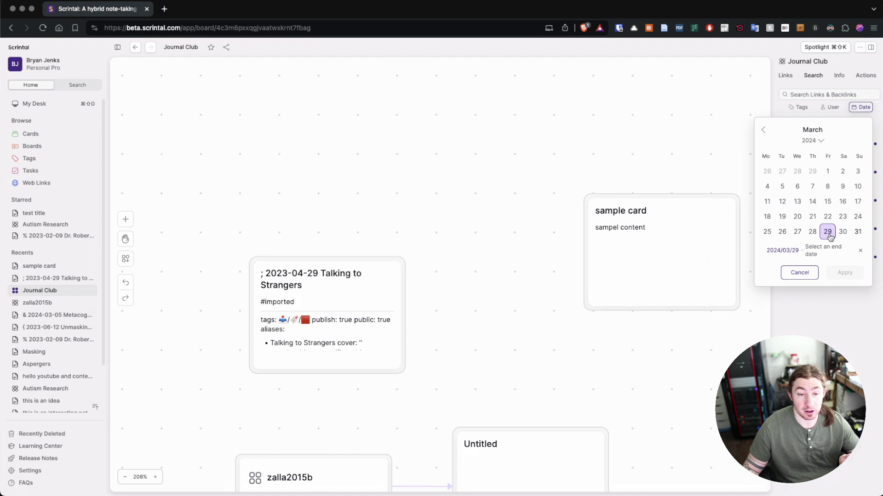
{"action": "left_click", "coordinate": [858, 231]}
{"action": "left_click", "coordinate": [844, 272]}
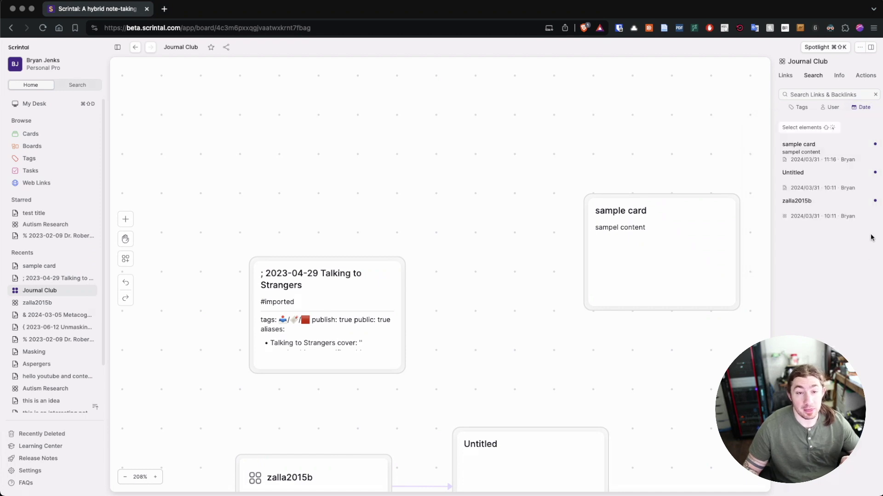
Check the empty User filter, then reopen the date picker and cancel it
{"action": "left_click", "coordinate": [839, 106]}
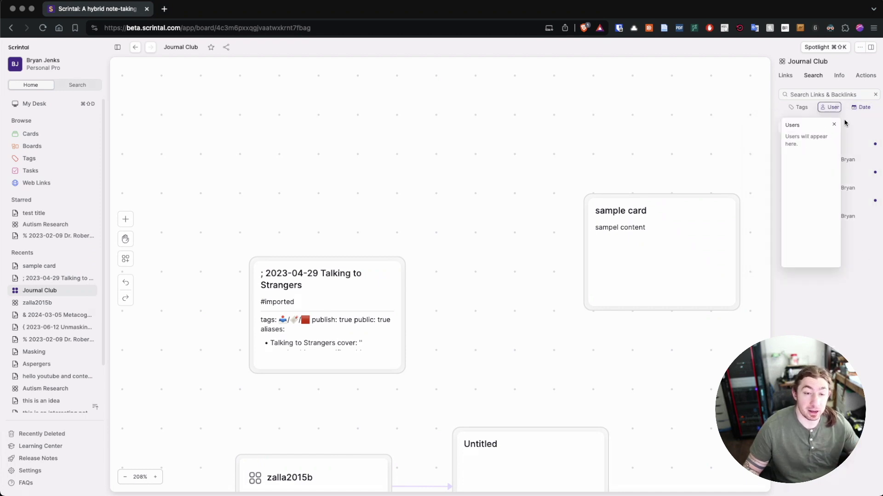
{"action": "left_click", "coordinate": [833, 127]}
{"action": "left_click", "coordinate": [861, 107]}
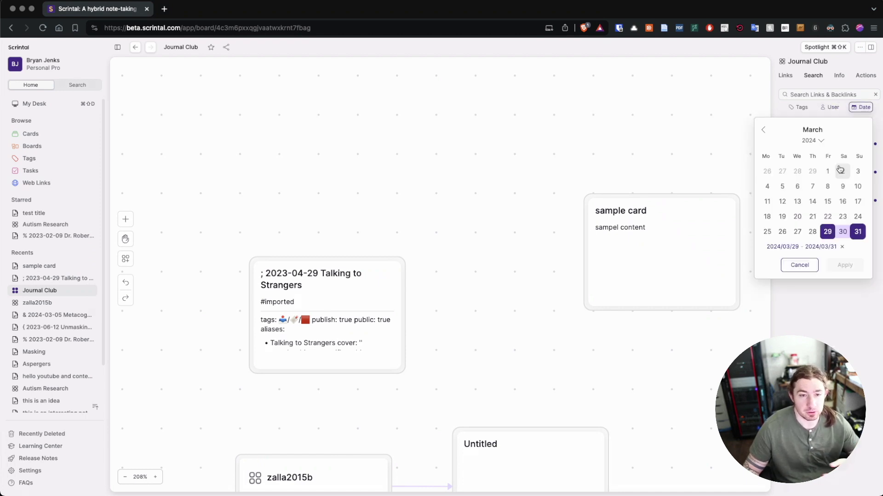
{"action": "left_click", "coordinate": [844, 249]}
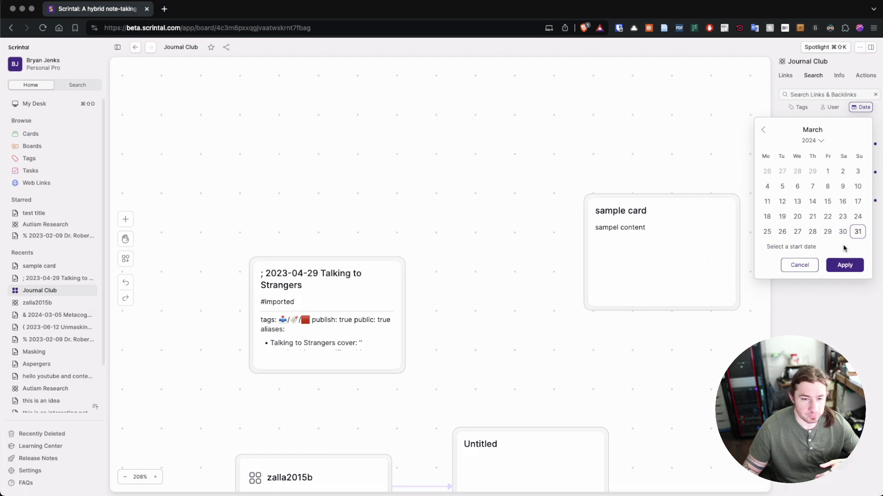
{"action": "left_click", "coordinate": [802, 266]}
In the global search, apply a February 1 – March 31 date filter
{"action": "left_click", "coordinate": [77, 84]}
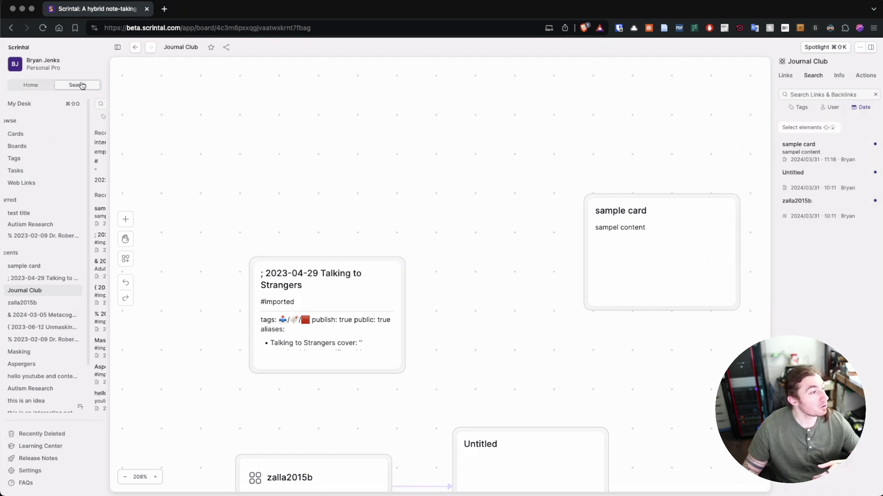
{"action": "left_click", "coordinate": [86, 116]}
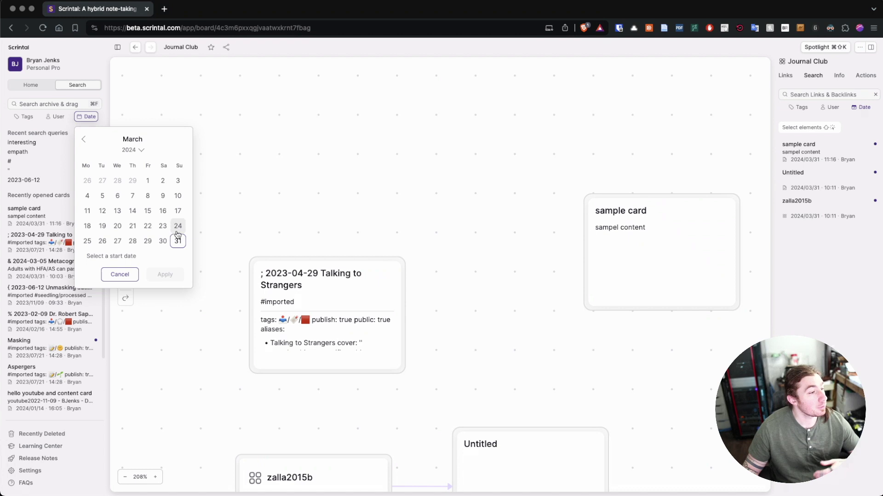
{"action": "left_click", "coordinate": [87, 140]}
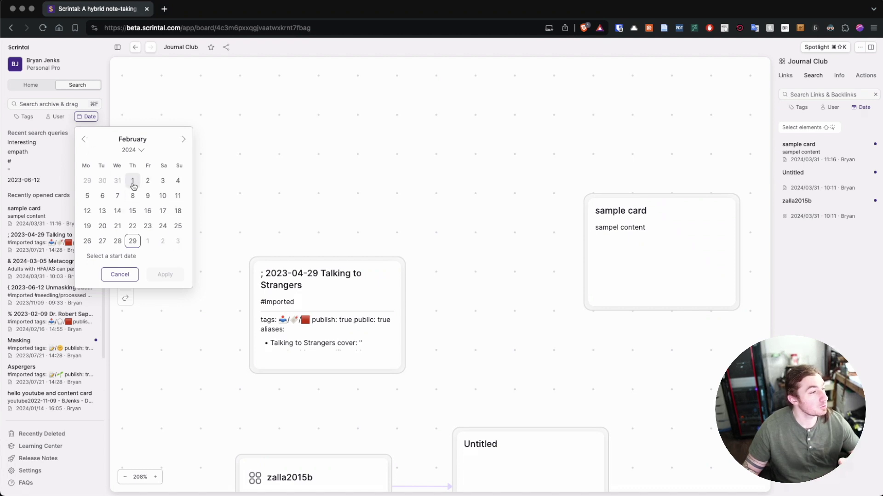
{"action": "left_click", "coordinate": [133, 180]}
{"action": "left_click", "coordinate": [182, 140]}
{"action": "left_click", "coordinate": [178, 241]}
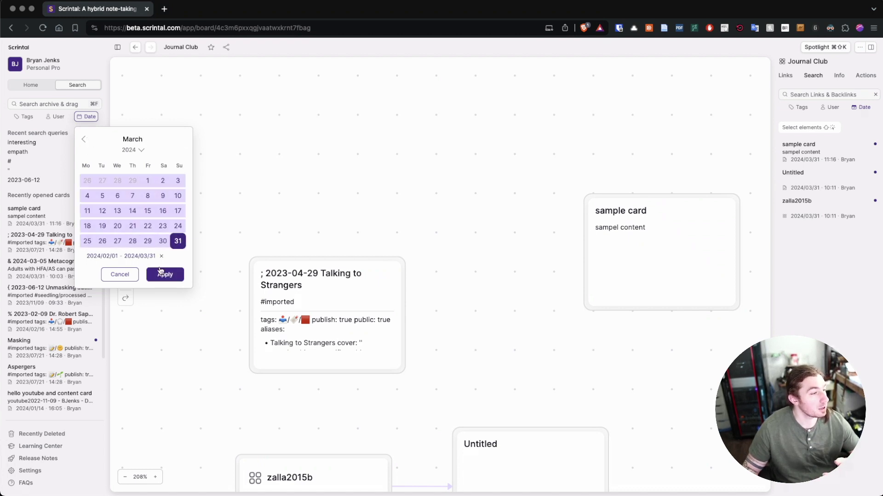
{"action": "left_click", "coordinate": [165, 274]}
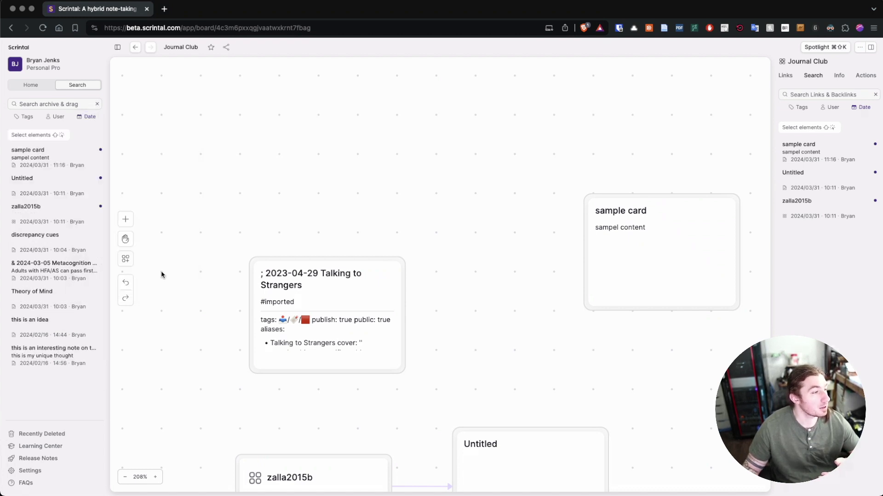
Clear the date range filter from the global search
{"action": "left_click", "coordinate": [57, 117]}
{"action": "left_click", "coordinate": [57, 117]}
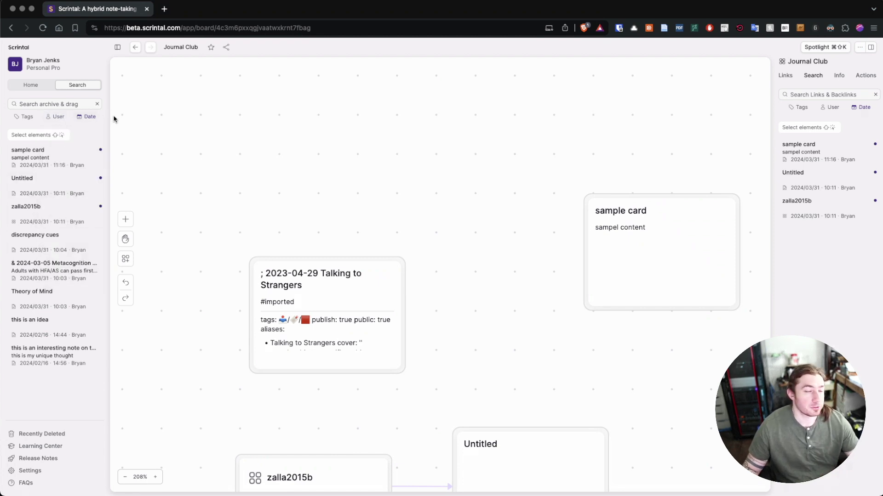
{"action": "left_click", "coordinate": [89, 116]}
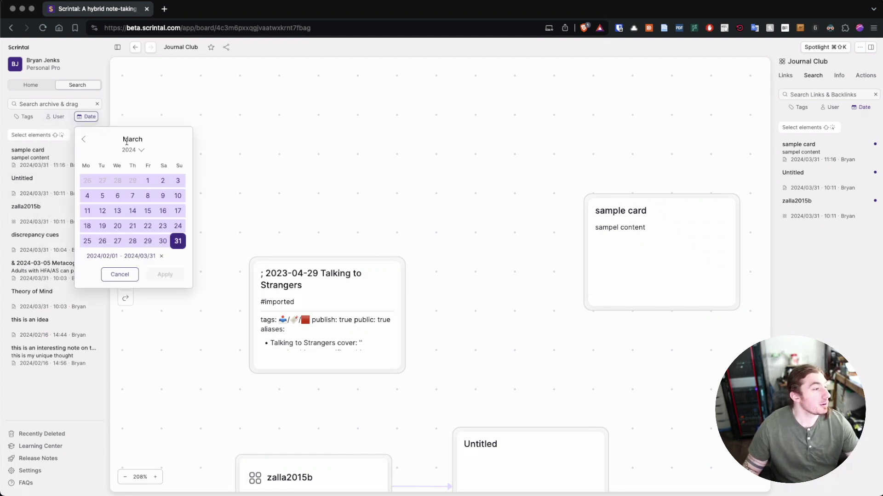
{"action": "left_click", "coordinate": [161, 256]}
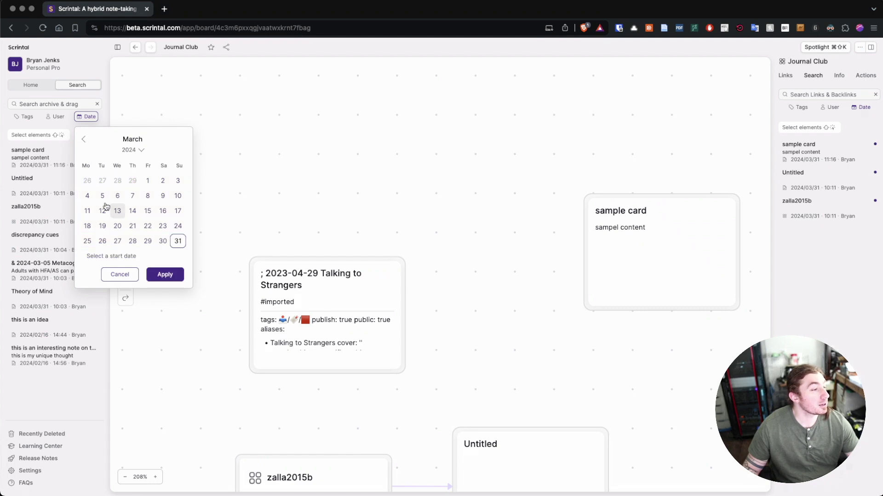
{"action": "left_click", "coordinate": [170, 276]}
Filter the search results to the only listed user and the listed tag
{"action": "left_click", "coordinate": [56, 117]}
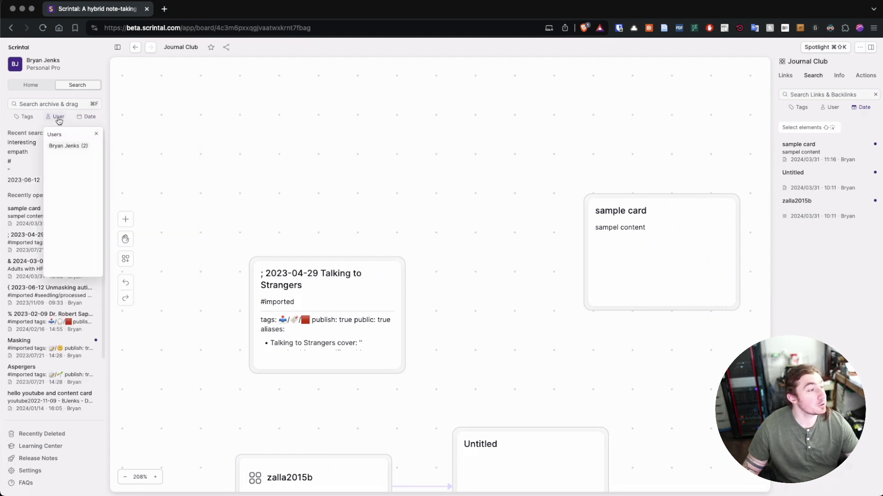
{"action": "left_click", "coordinate": [71, 146]}
{"action": "left_click", "coordinate": [178, 124]}
{"action": "left_click", "coordinate": [24, 117]}
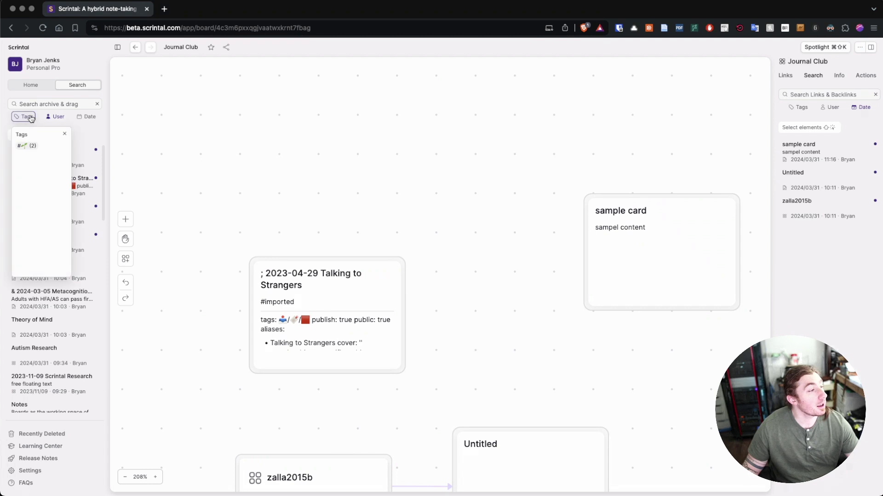
{"action": "left_click", "coordinate": [28, 149]}
{"action": "left_click", "coordinate": [178, 150]}
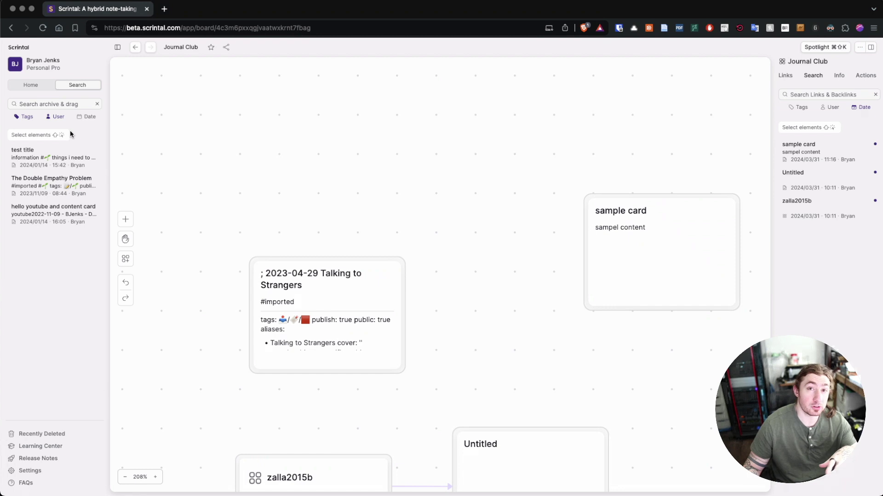
Search the archive for 'empathy' from the sidebar
{"action": "left_click", "coordinate": [84, 105]}
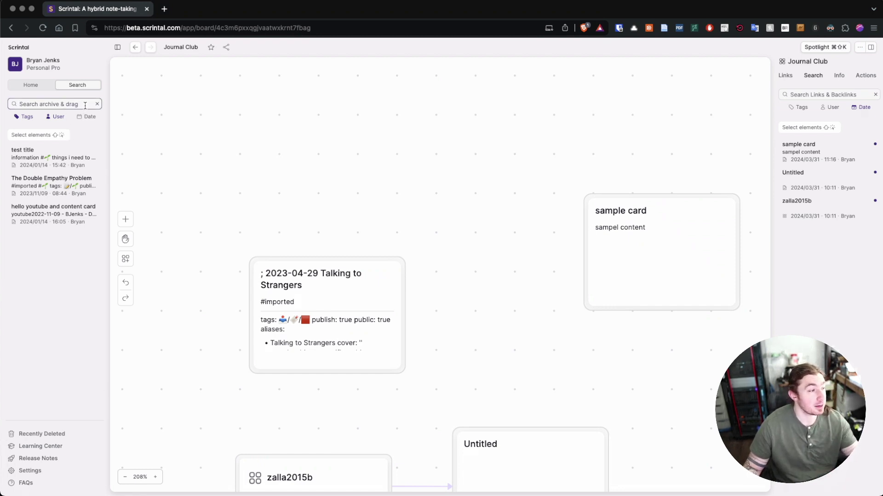
{"action": "type", "text": "empathy"}
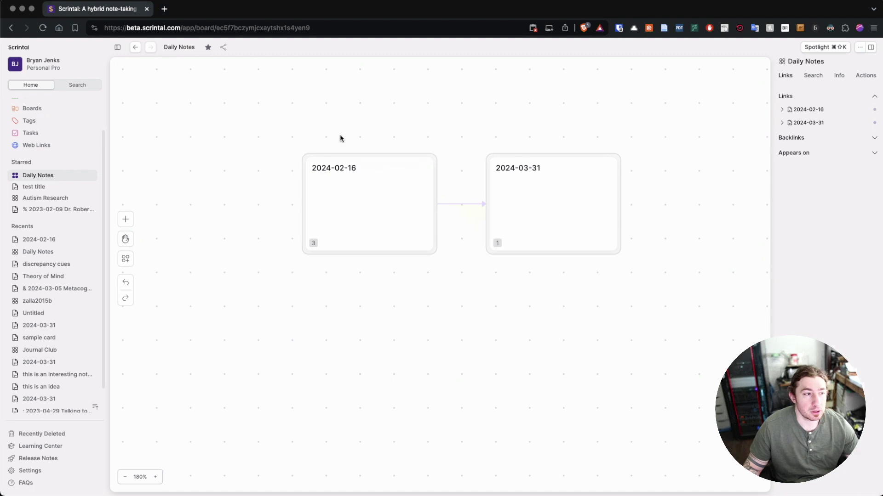
Expand the 2024-02-16 links in the right panel and preview the linked 2024-03-31 card
{"action": "left_click", "coordinate": [354, 171]}
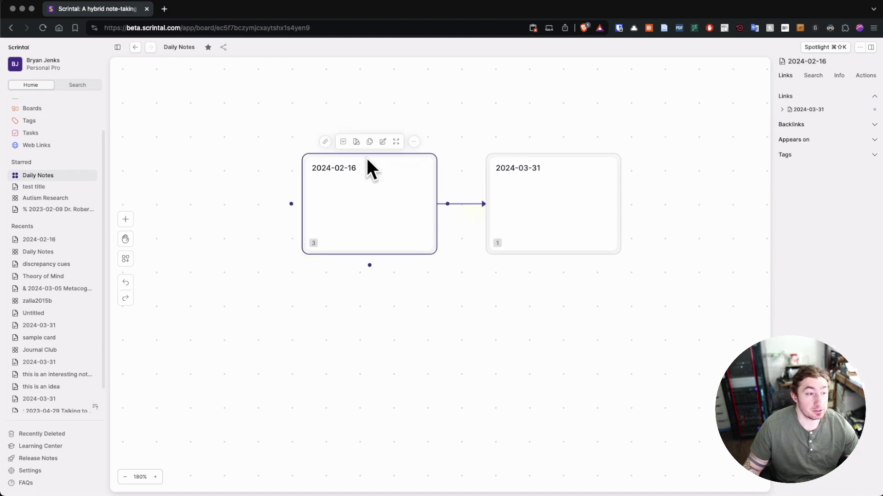
{"action": "left_click", "coordinate": [683, 89]}
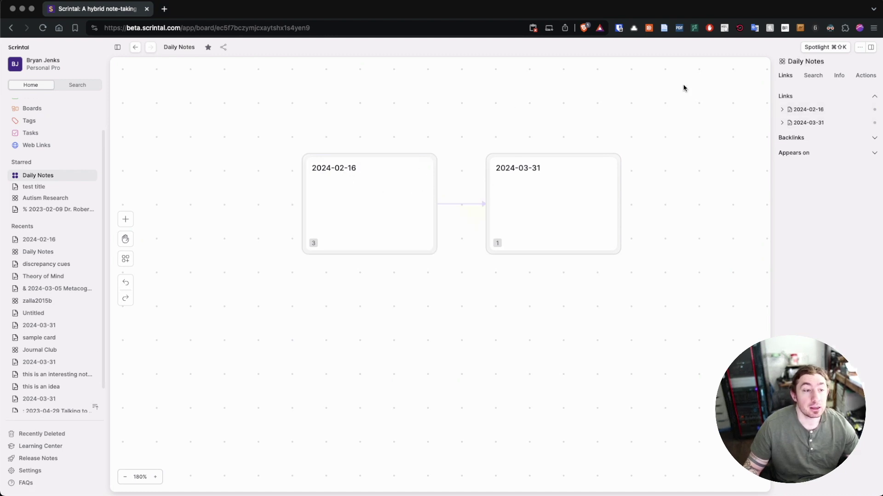
{"action": "left_click", "coordinate": [782, 109]}
{"action": "left_click", "coordinate": [815, 120]}
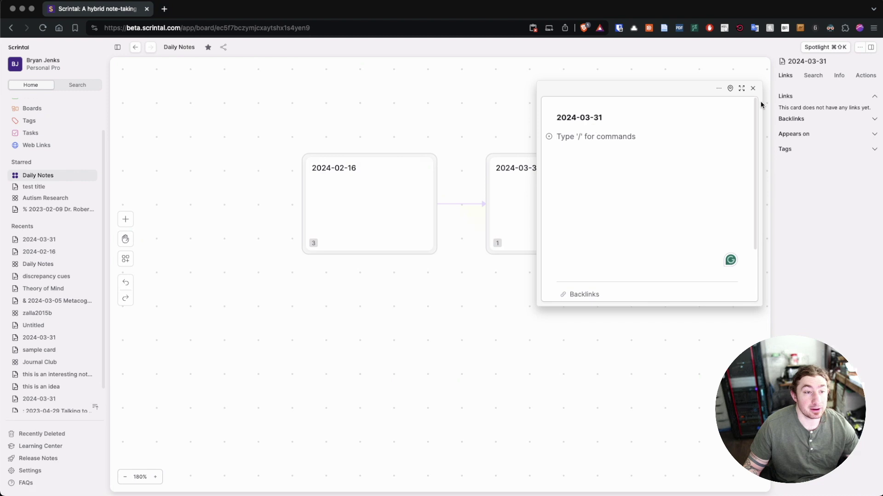
{"action": "left_click", "coordinate": [753, 87]}
Open the 2024-02-16 note, inspect its backlink 'this is an idea', then close it
{"action": "left_click", "coordinate": [812, 109]}
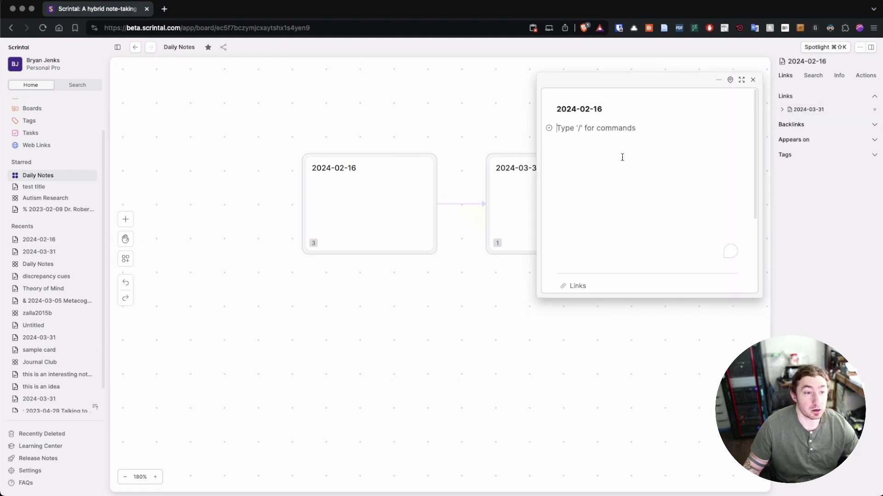
{"action": "scroll", "coordinate": [612, 133], "scroll_direction": "down", "scroll_amount": 3}
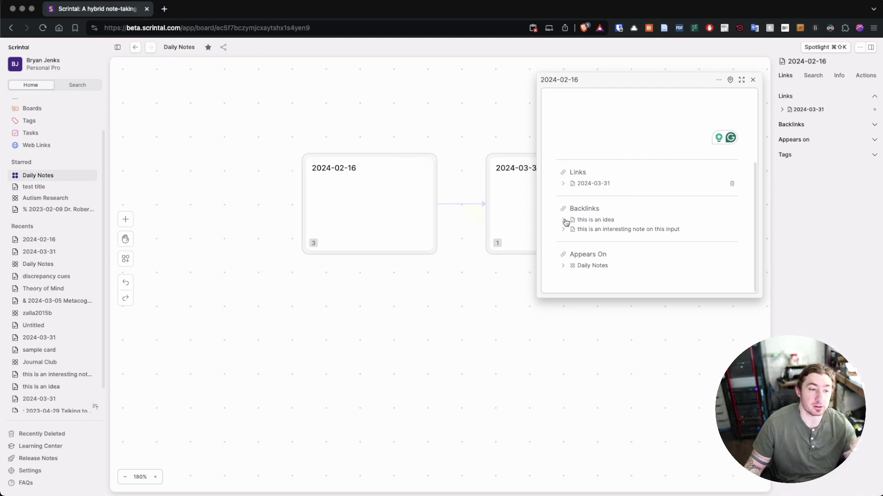
{"action": "left_click", "coordinate": [609, 222]}
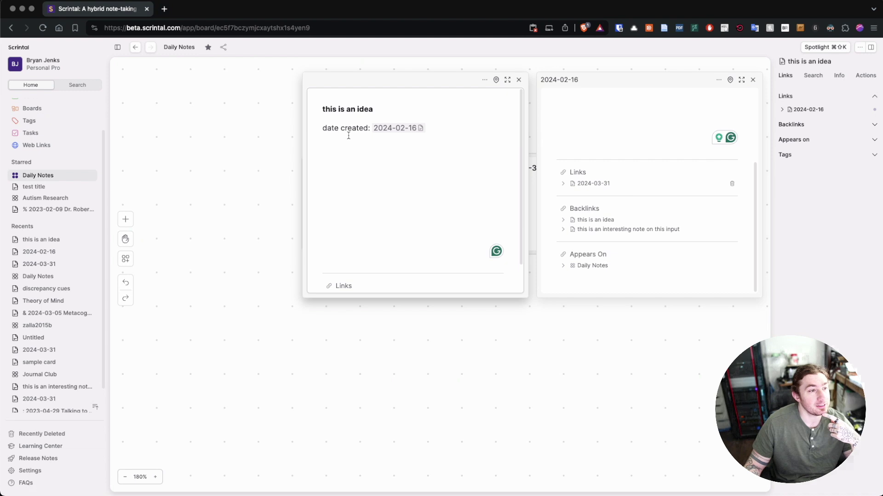
{"action": "left_click_drag", "start_coordinate": [315, 128], "coordinate": [404, 134]}
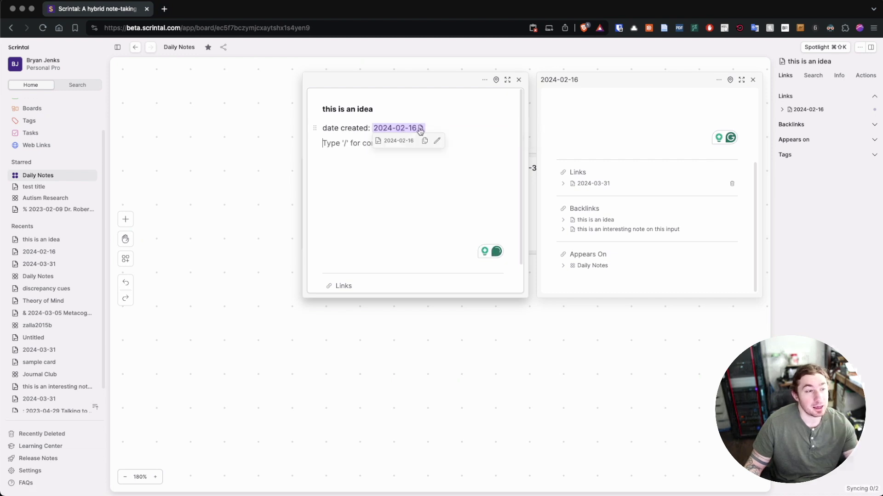
{"action": "scroll", "coordinate": [451, 181], "scroll_direction": "down", "scroll_amount": 2}
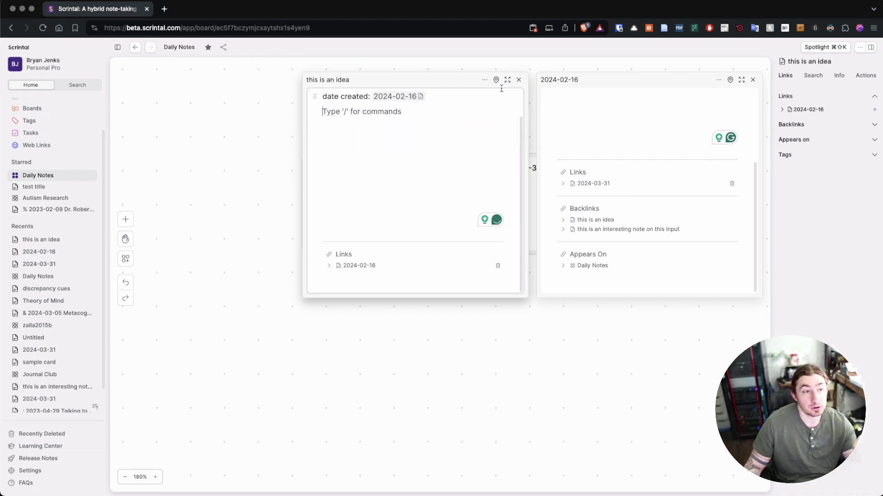
{"action": "left_click", "coordinate": [519, 79]}
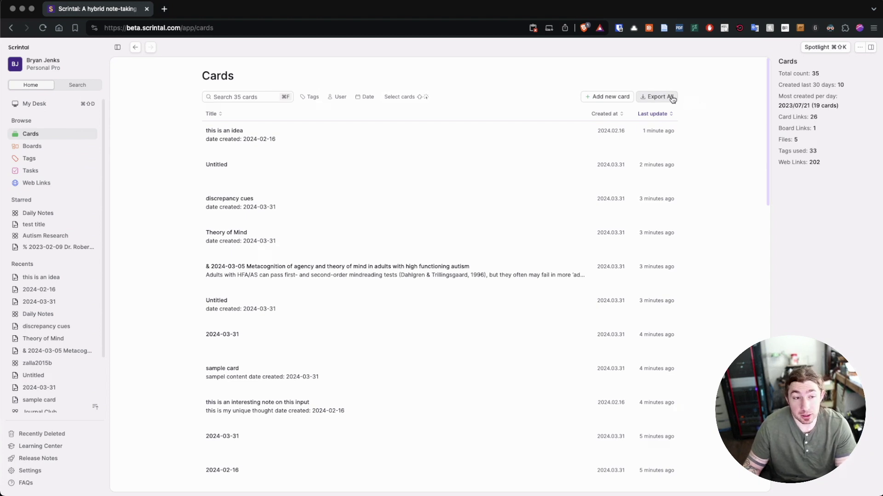
{"action": "left_click", "coordinate": [672, 100]}
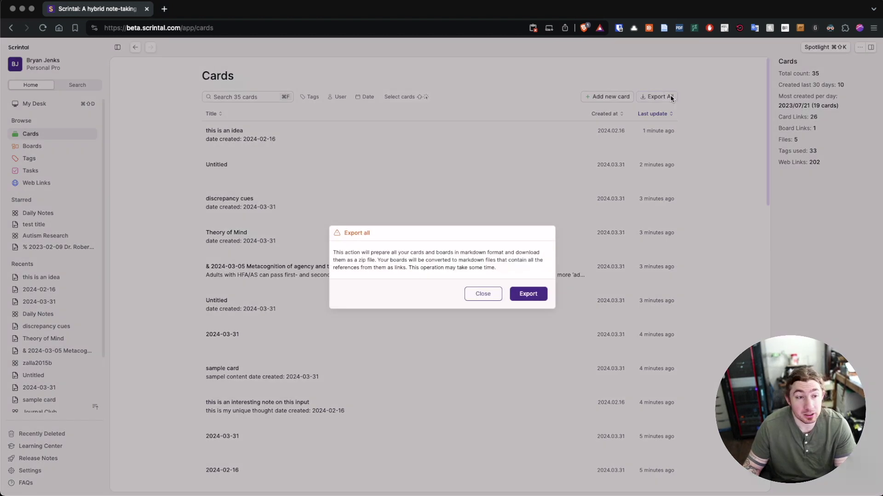
{"action": "left_click", "coordinate": [483, 293]}
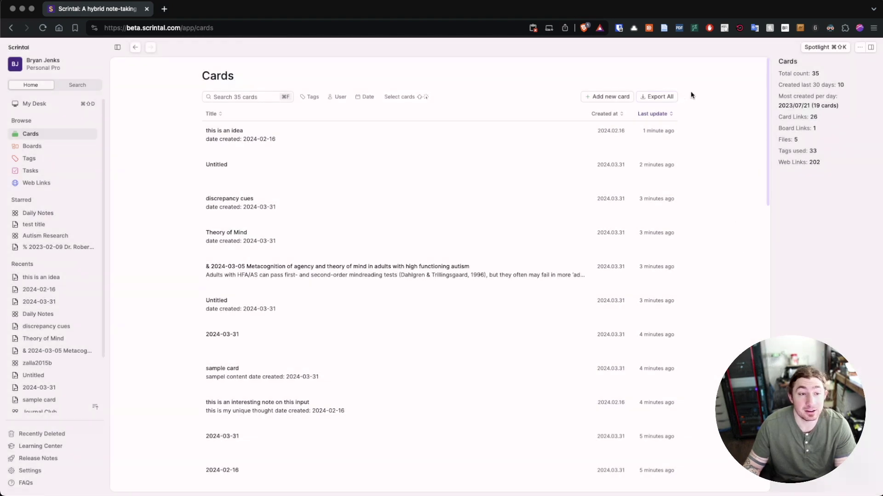